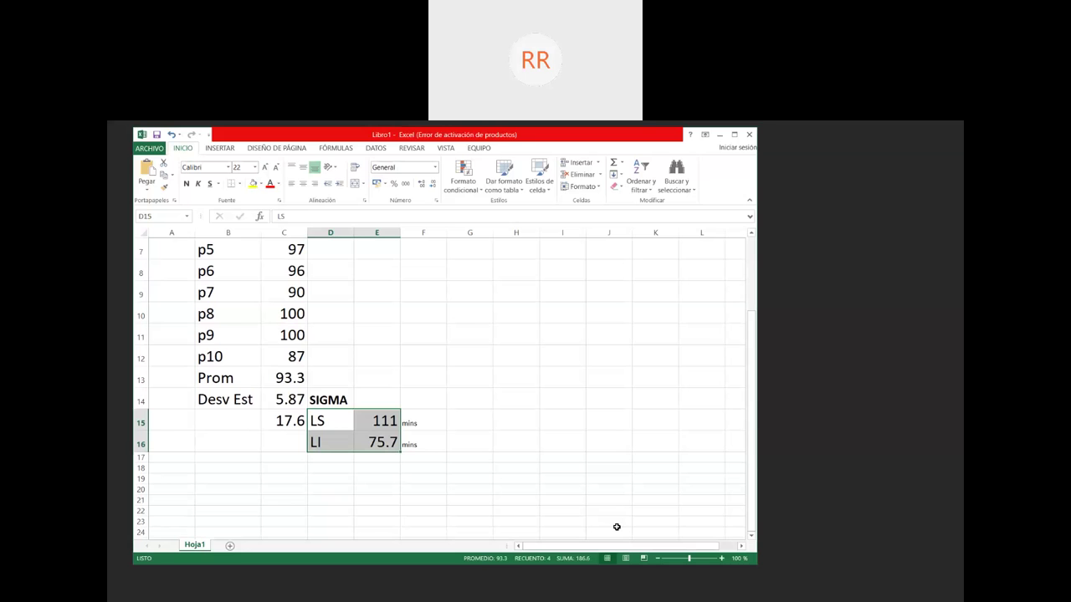
# Set the font size of the "mins" unit labels in F15:F16 to 22
pyautogui.press('Right')
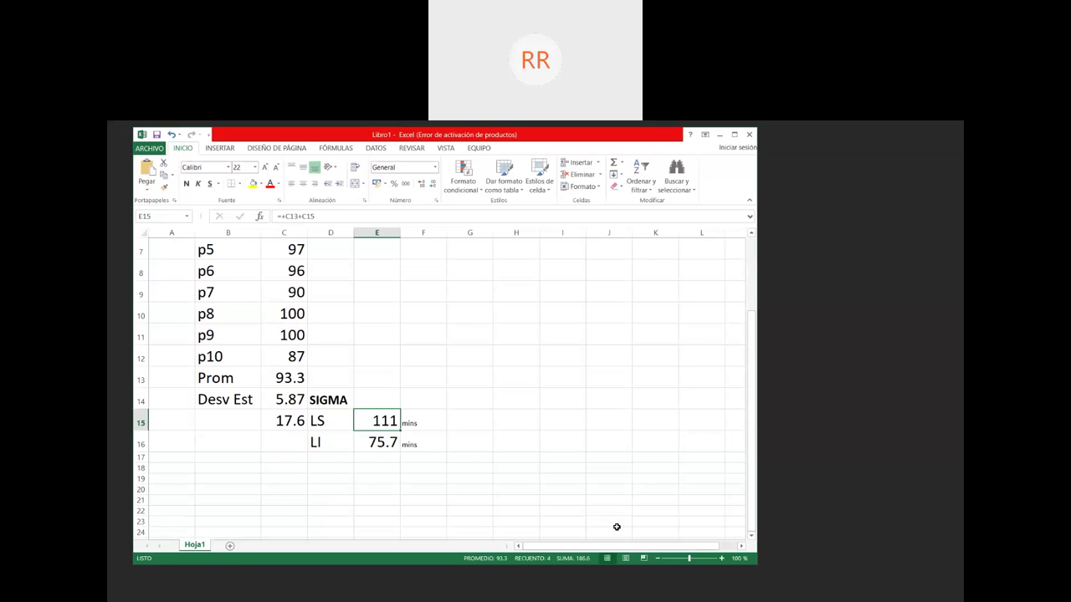
pyautogui.press('Right')
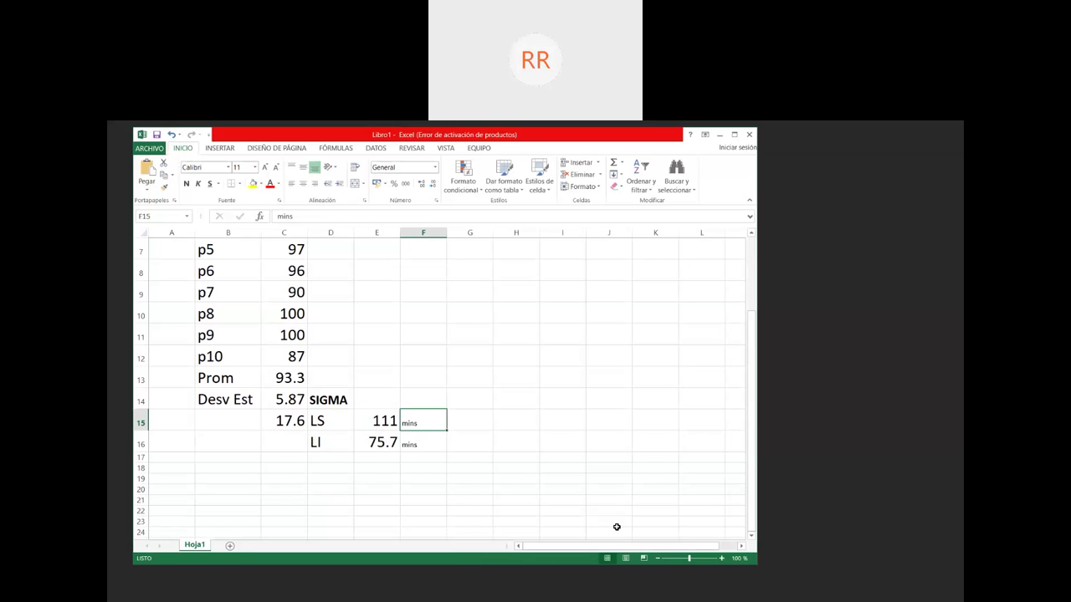
pyautogui.hotkey('shift', 'Down')
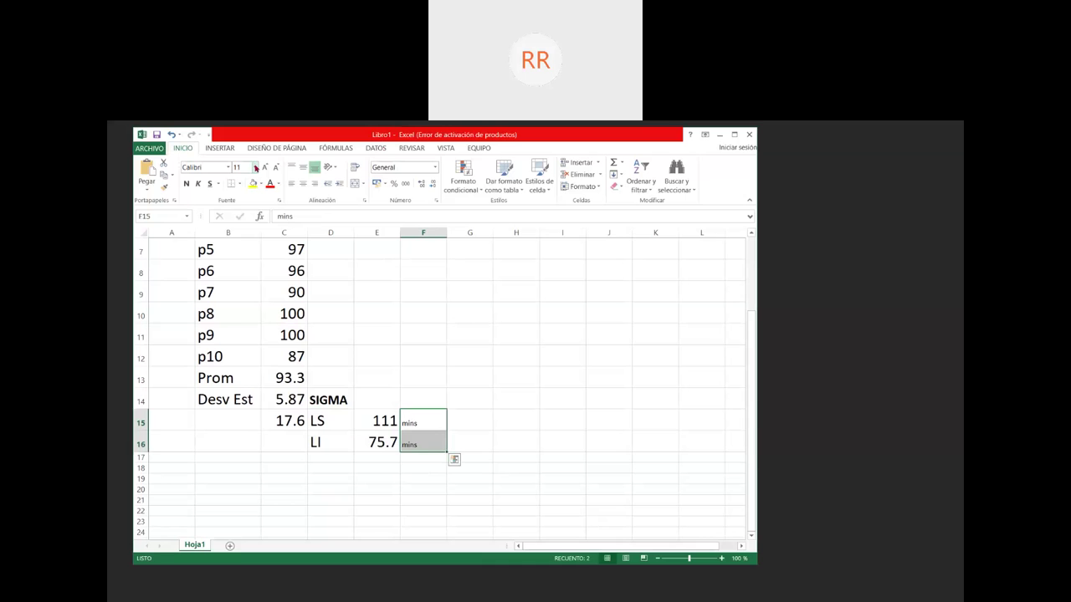
pyautogui.click(254, 167)
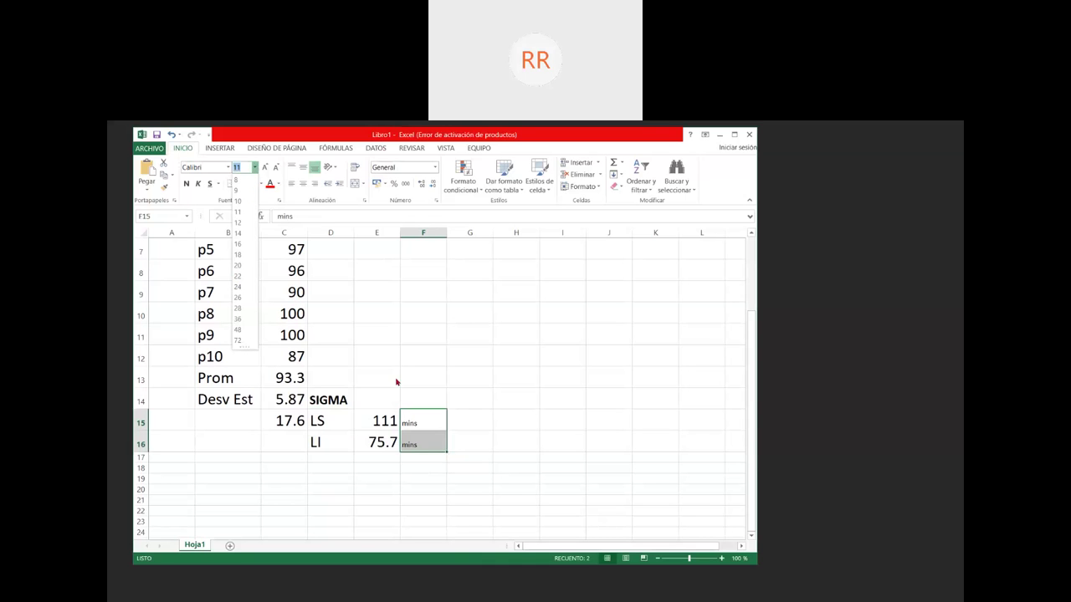
pyautogui.click(240, 276)
pyautogui.click(512, 439)
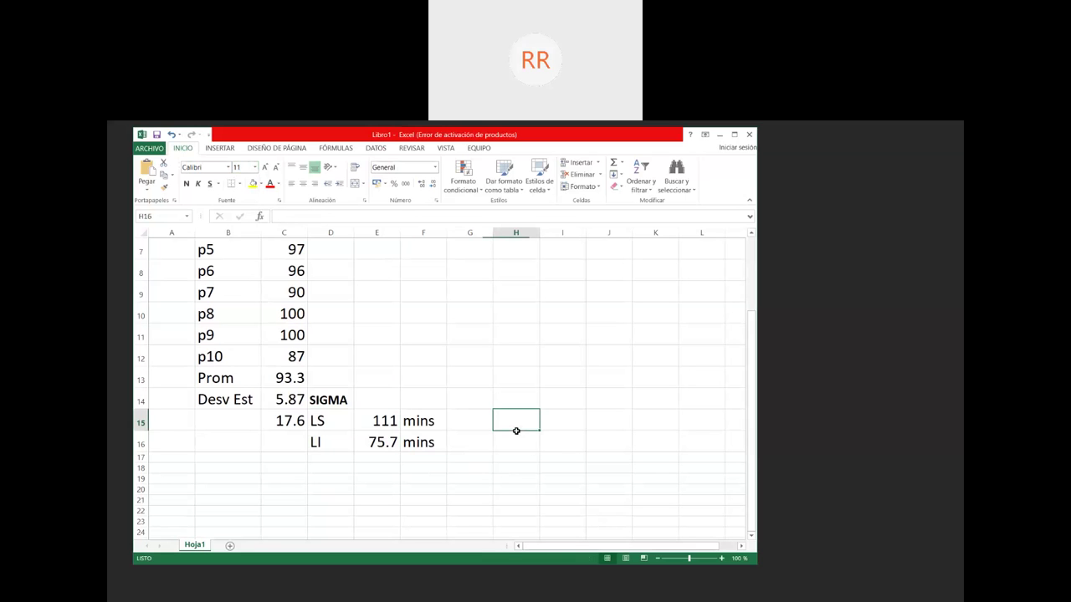
pyautogui.press('Left')
pyautogui.press('Down')
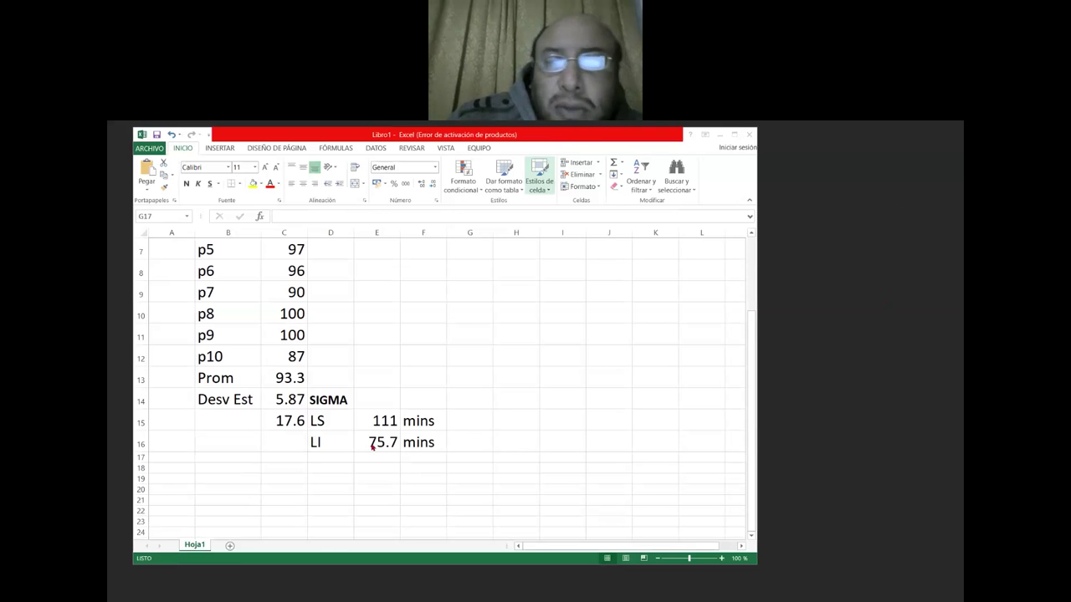
# Review the P1 to p10 time values from the limits back up to the first row
pyautogui.click(447, 452)
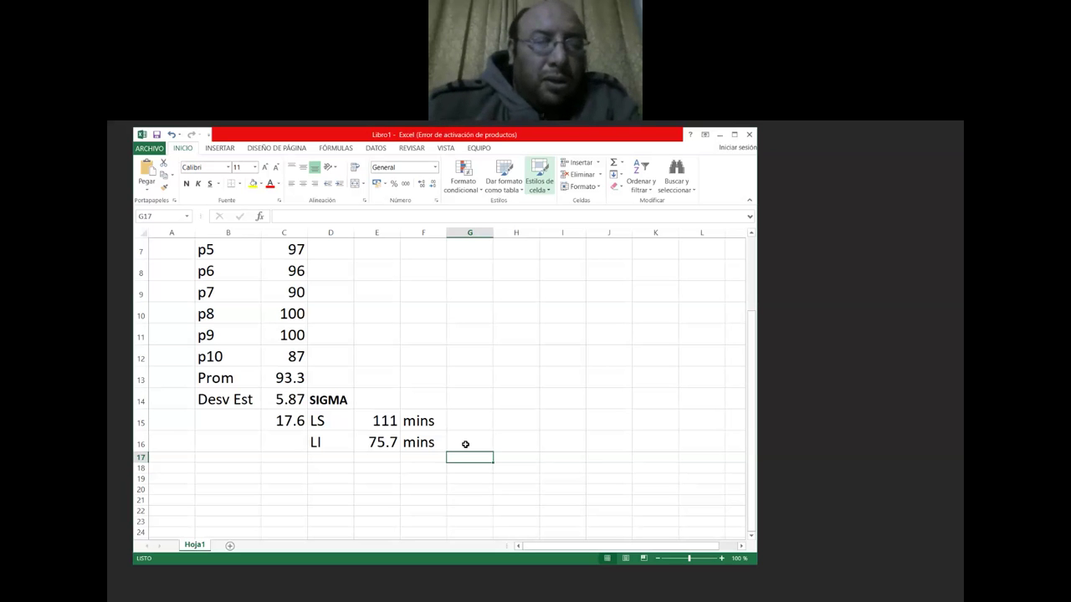
pyautogui.press('Left')
pyautogui.press('Left')
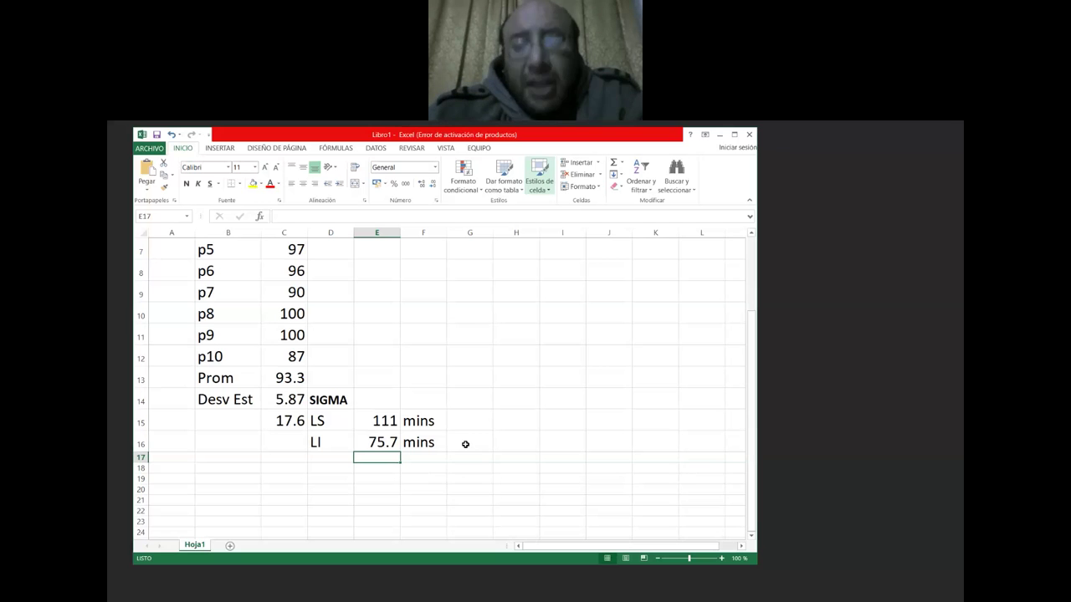
pyautogui.press('Up')
pyautogui.press('Up')
pyautogui.press('Up')
pyautogui.press('Up')
pyautogui.press('Up')
pyautogui.press('Up')
pyautogui.press('Up')
pyautogui.press('Up')
pyautogui.press('Up')
pyautogui.press('Up')
pyautogui.press('Up')
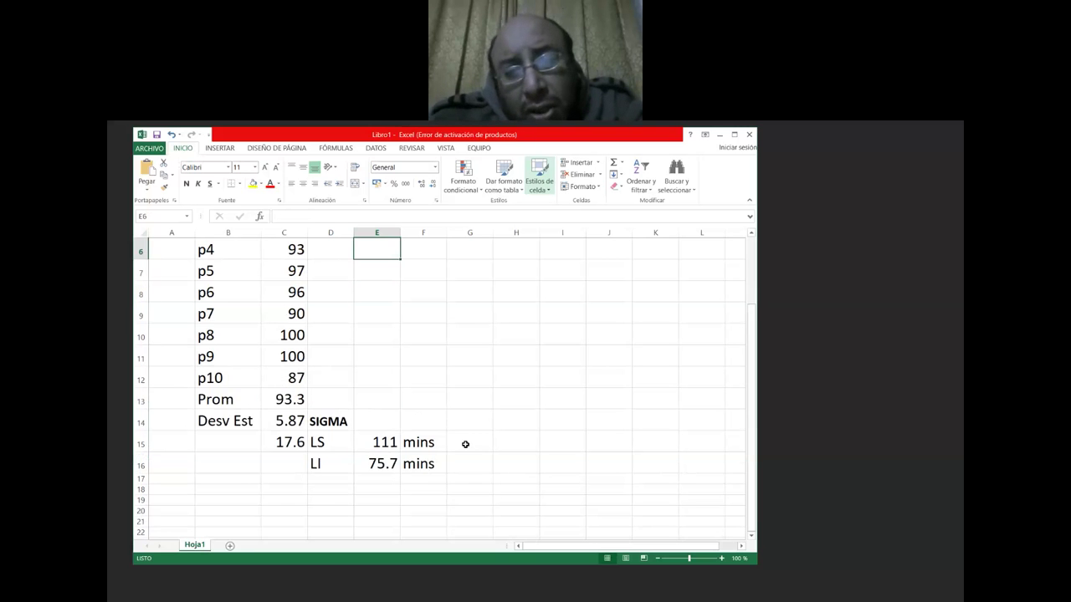
pyautogui.press('Up')
pyautogui.press('Up')
pyautogui.press('Up')
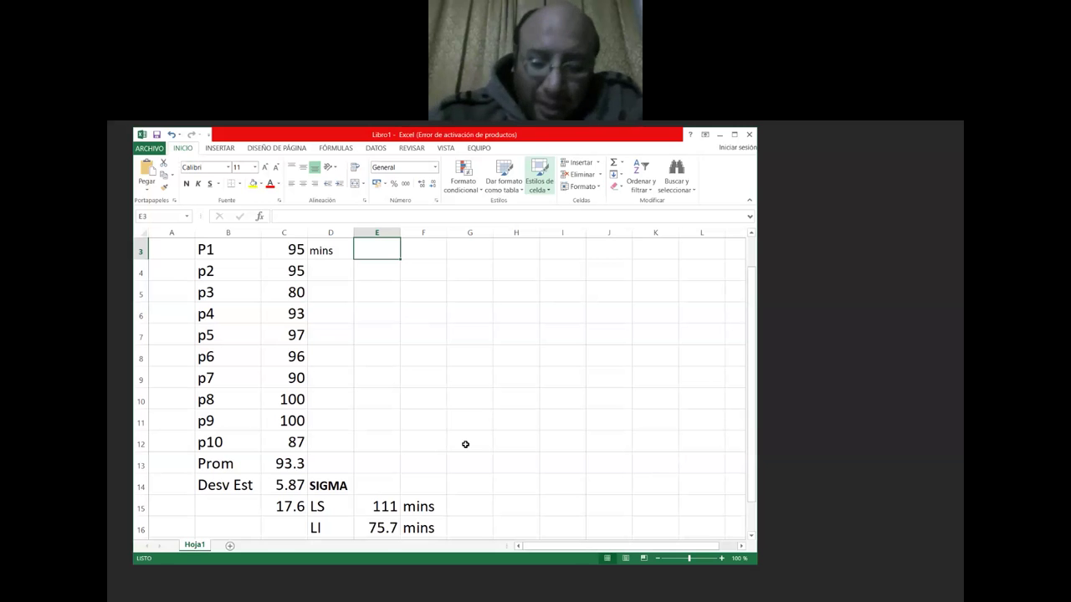
pyautogui.press('Left')
pyautogui.press('Left')
pyautogui.press('Left')
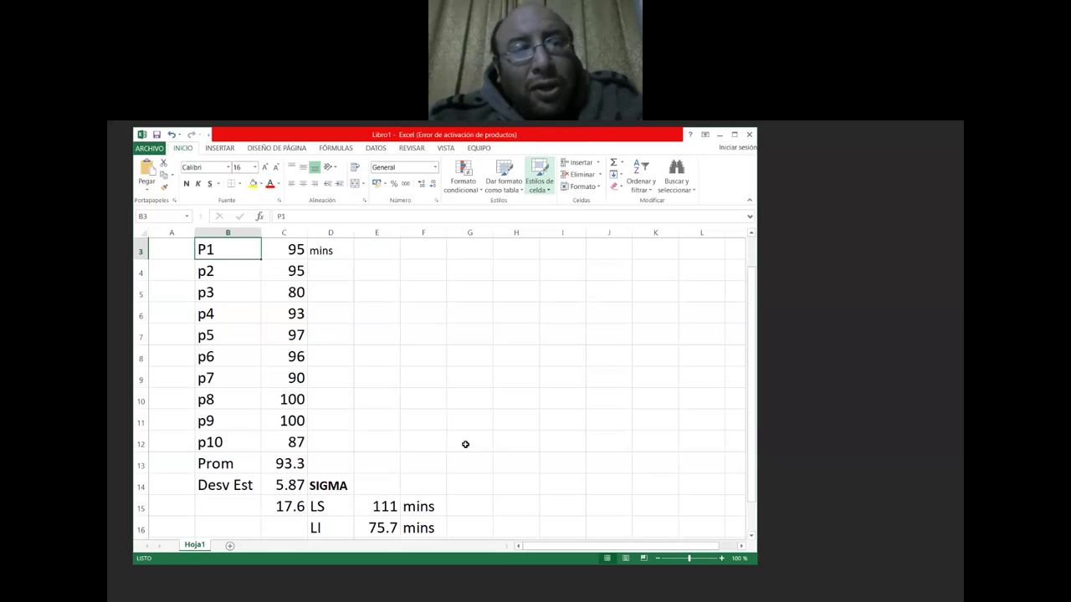
# Examine the P1 to p10 list, the average and deviation rows, and the LS and LI values in E15:E16
pyautogui.press('Down')
pyautogui.press('Down')
pyautogui.press('Down')
pyautogui.press('Down')
pyautogui.press('Down')
pyautogui.press('Down')
pyautogui.press('Down')
pyautogui.press('Down')
pyautogui.press('Down')
pyautogui.press('Down')
pyautogui.press('Down')
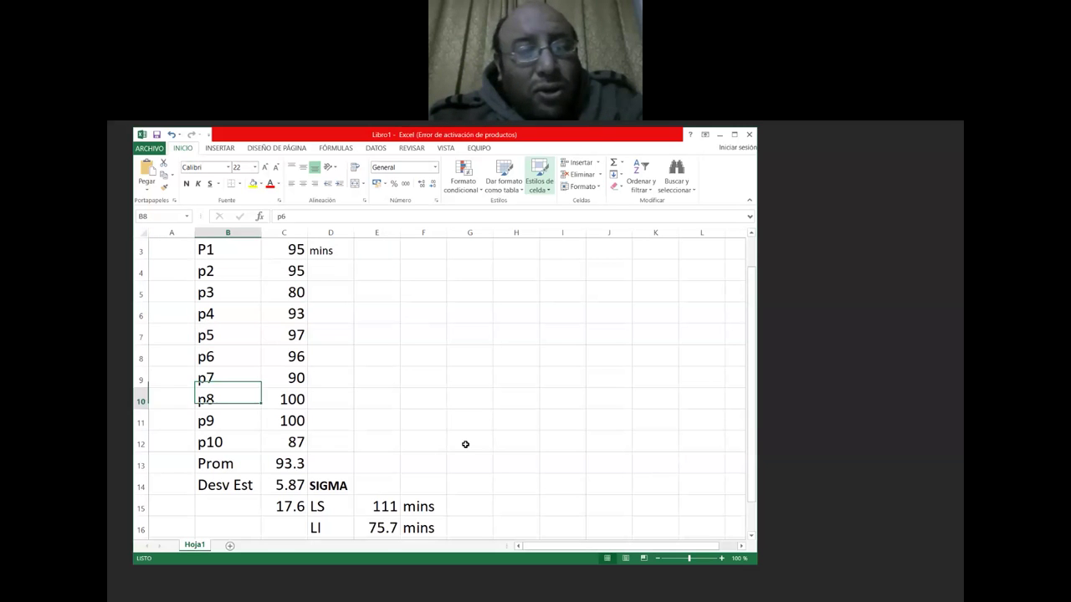
pyautogui.press('Right')
pyautogui.press('Right')
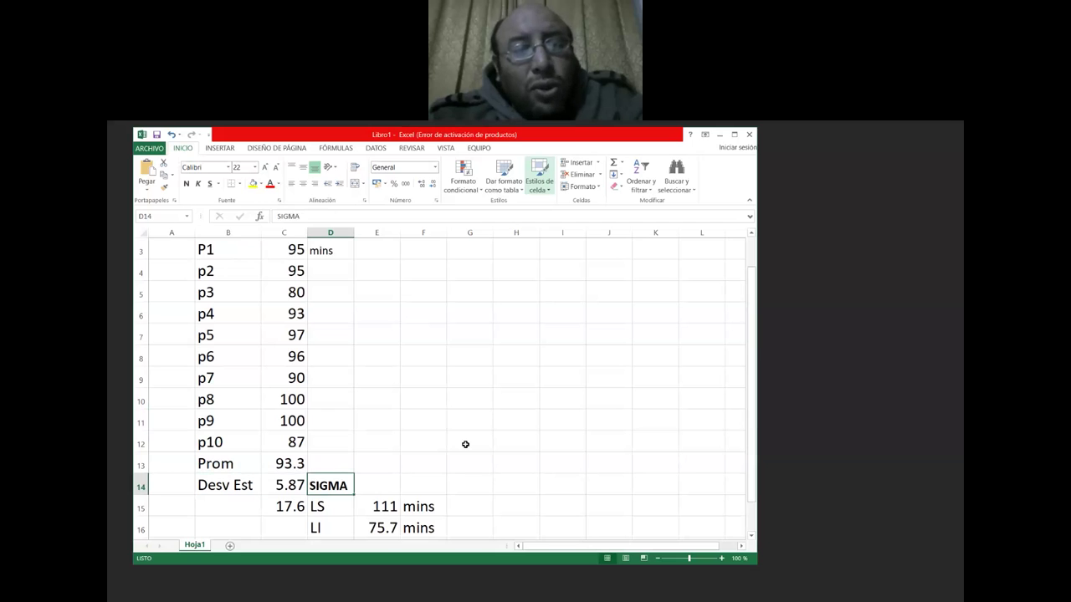
pyautogui.press('Down')
pyautogui.press('Right')
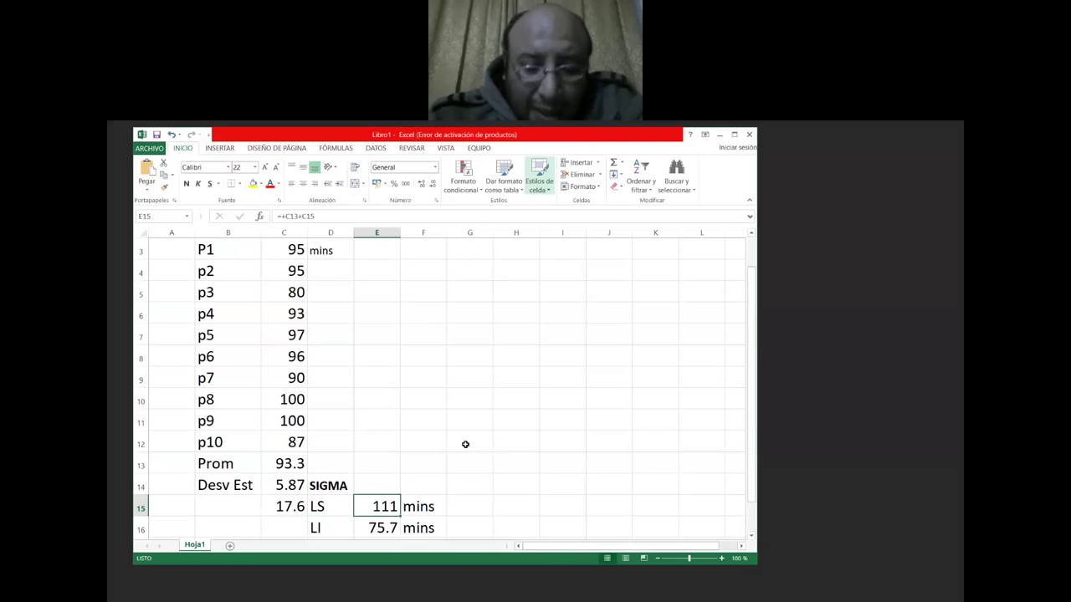
pyautogui.hotkey('shift', 'Down')
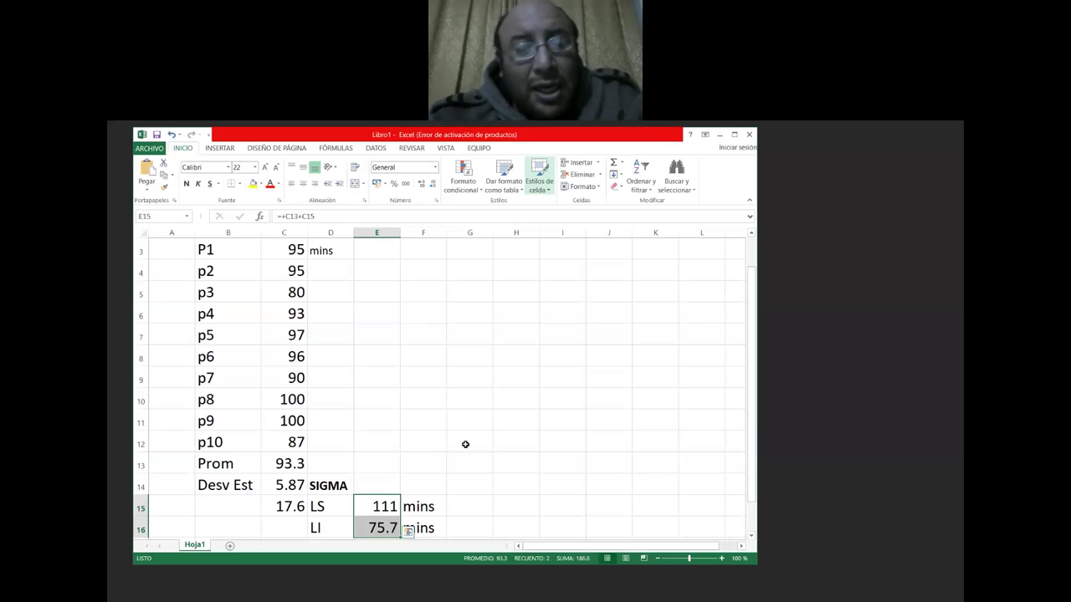
# Inspect the LS limit formula in E15 and the LS and LI rows with their units
pyautogui.press('Down')
pyautogui.press('Up')
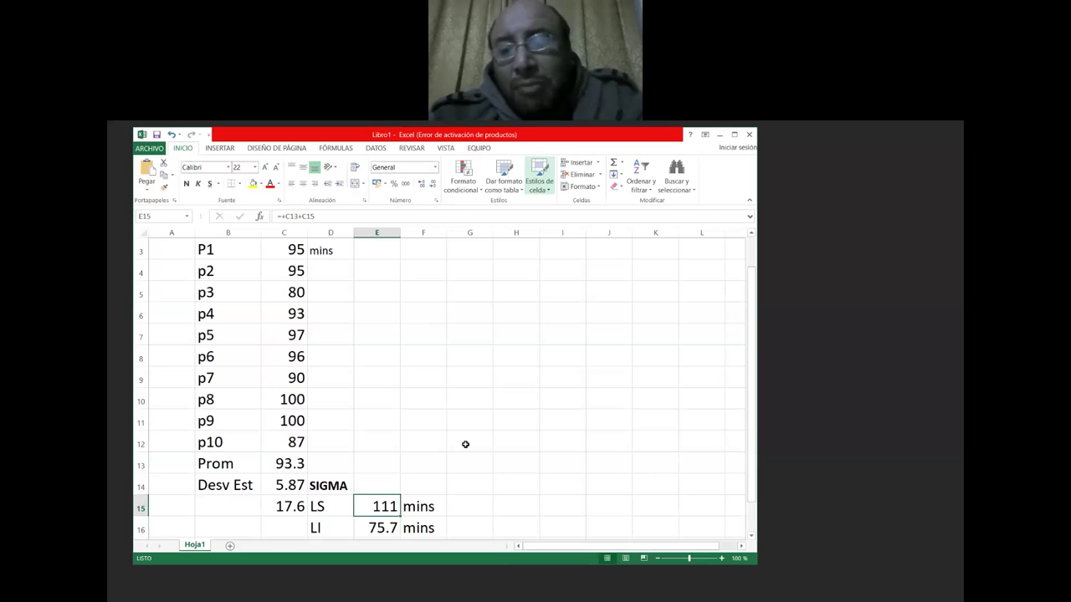
pyautogui.press('Left')
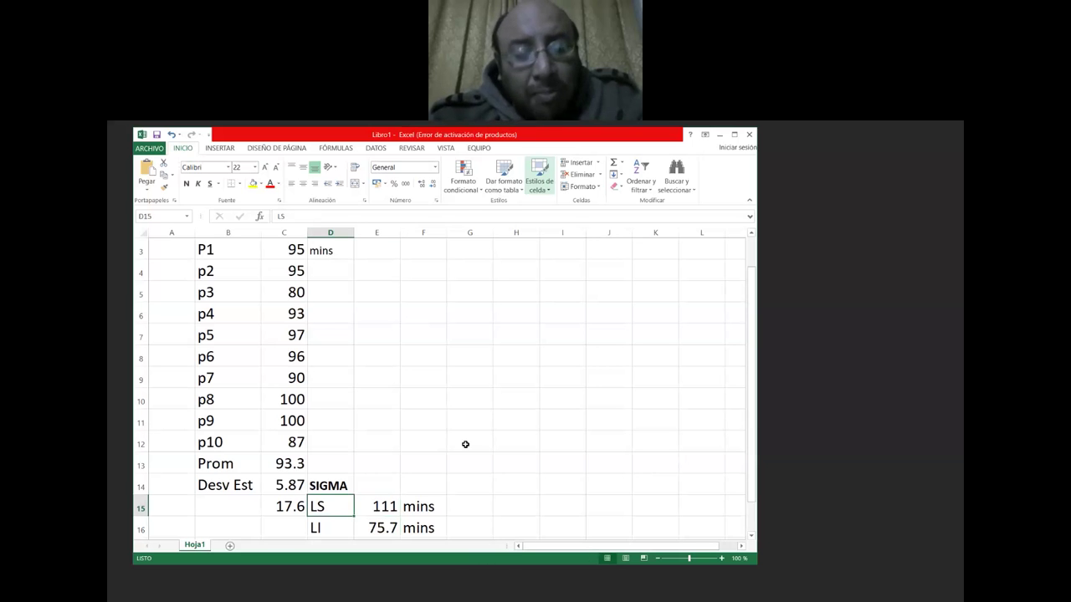
pyautogui.press('Right')
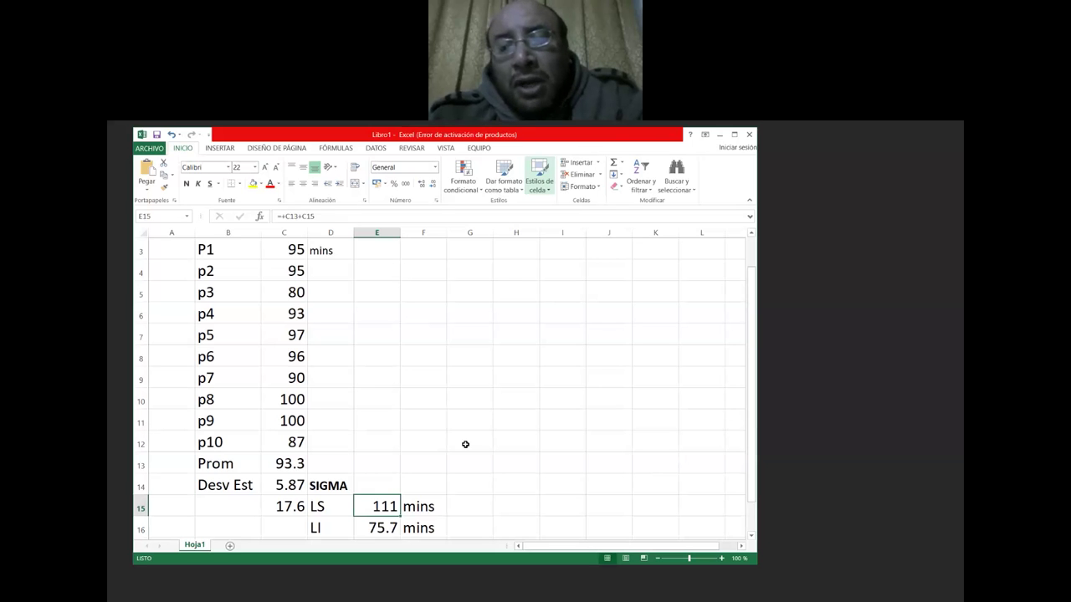
pyautogui.press('Down')
pyautogui.press('Right')
pyautogui.press('Right')
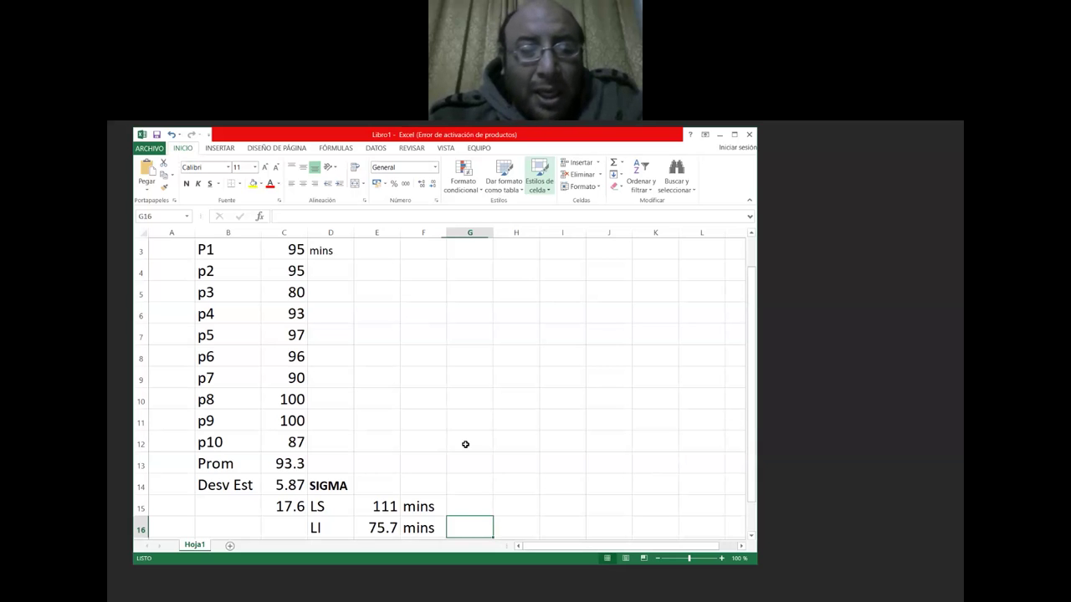
pyautogui.scroll(-1, 465, 445)
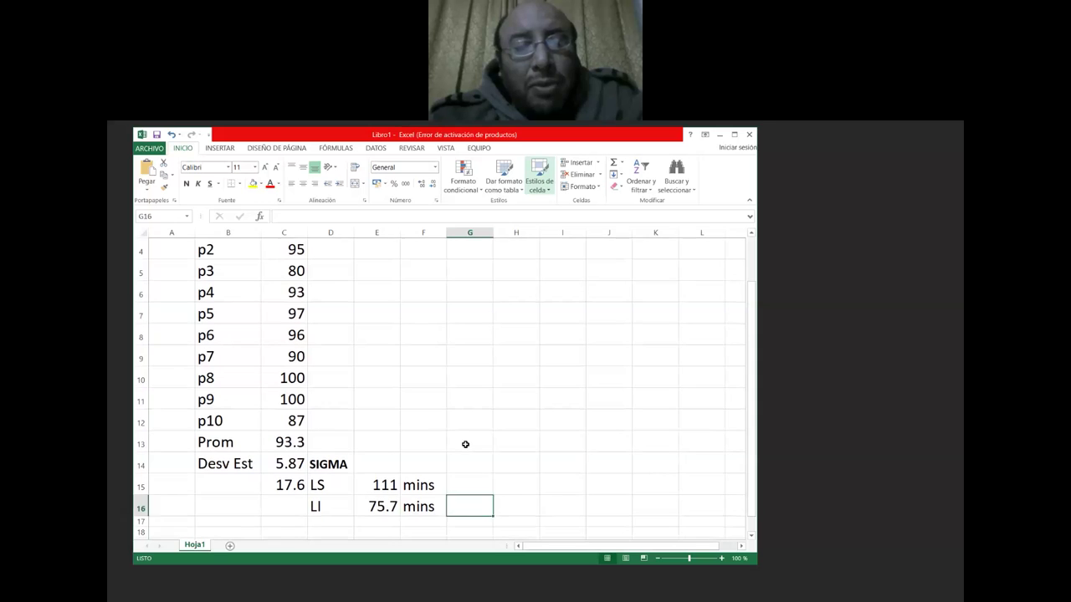
# Look back over the individual time values from p10 up to P1
pyautogui.press('Up')
pyautogui.press('Up')
pyautogui.press('Up')
pyautogui.press('Up')
pyautogui.press('Up')
pyautogui.press('Up')
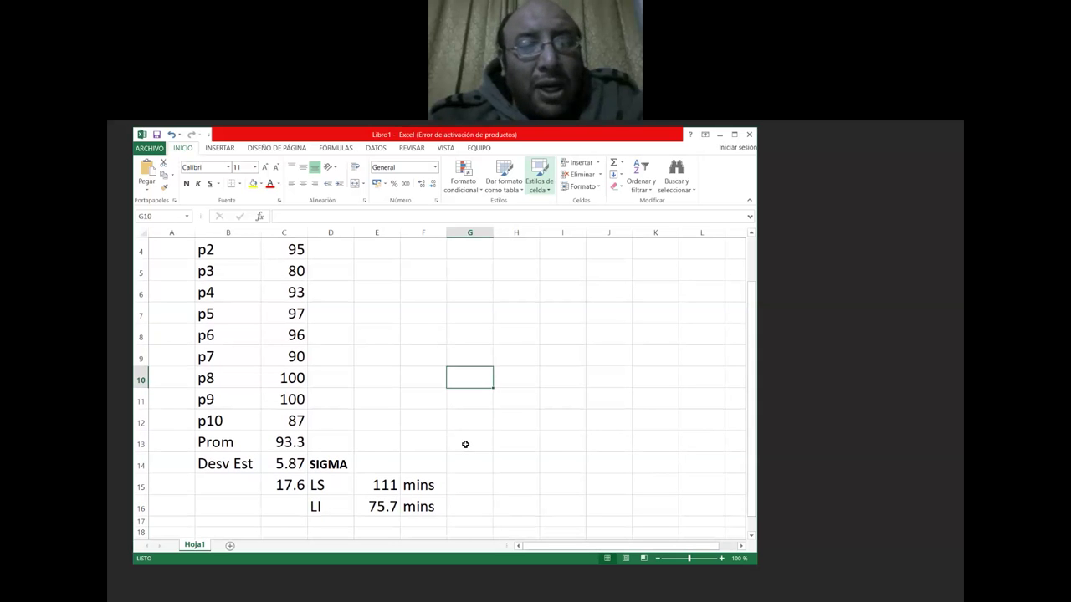
pyautogui.press('Up')
pyautogui.press('Up')
pyautogui.press('Up')
pyautogui.press('Up')
pyautogui.press('Up')
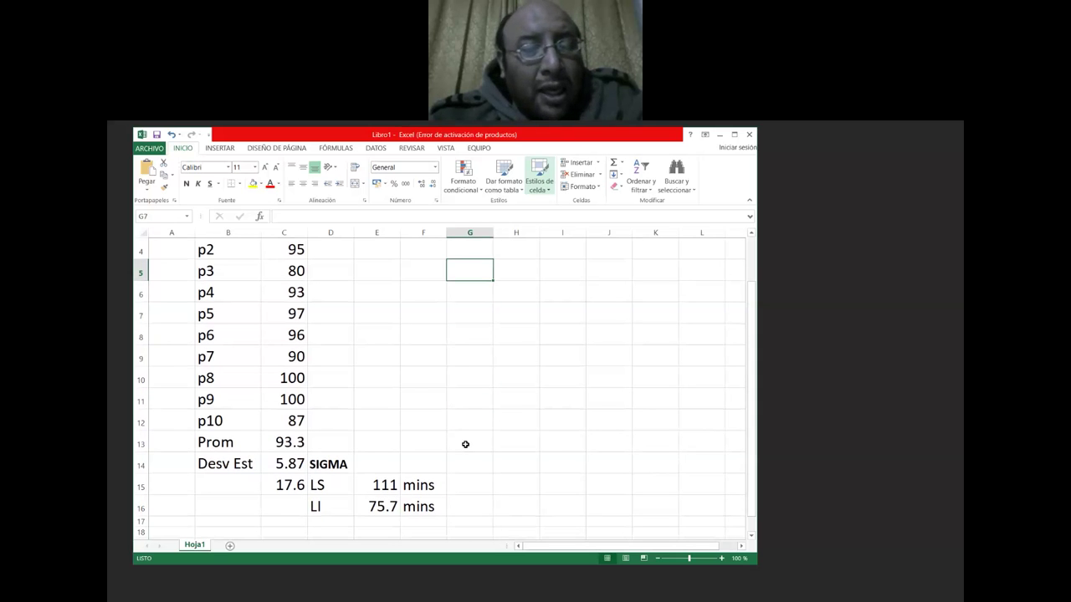
pyautogui.press('Up')
pyautogui.press('Up')
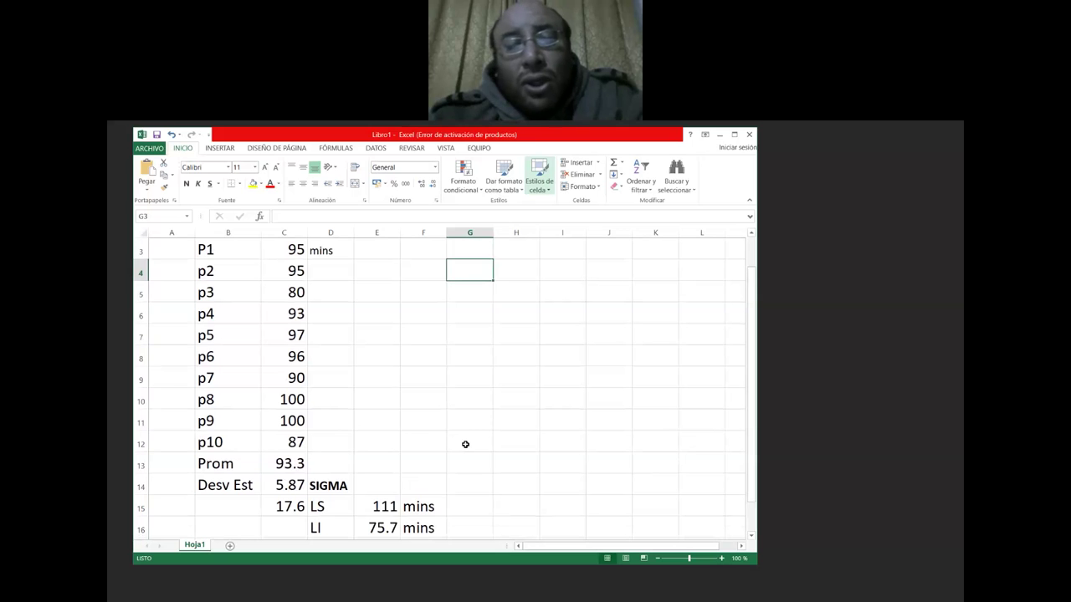
# Compare the individual times with the lower limit LI in E16
pyautogui.press('Down')
pyautogui.press('Down')
pyautogui.press('Down')
pyautogui.press('Down')
pyautogui.press('Down')
pyautogui.press('Down')
pyautogui.press('Down')
pyautogui.press('Down')
pyautogui.press('Down')
pyautogui.press('Down')
pyautogui.press('Down')
pyautogui.press('Left')
pyautogui.press('Left')
pyautogui.press('Down')
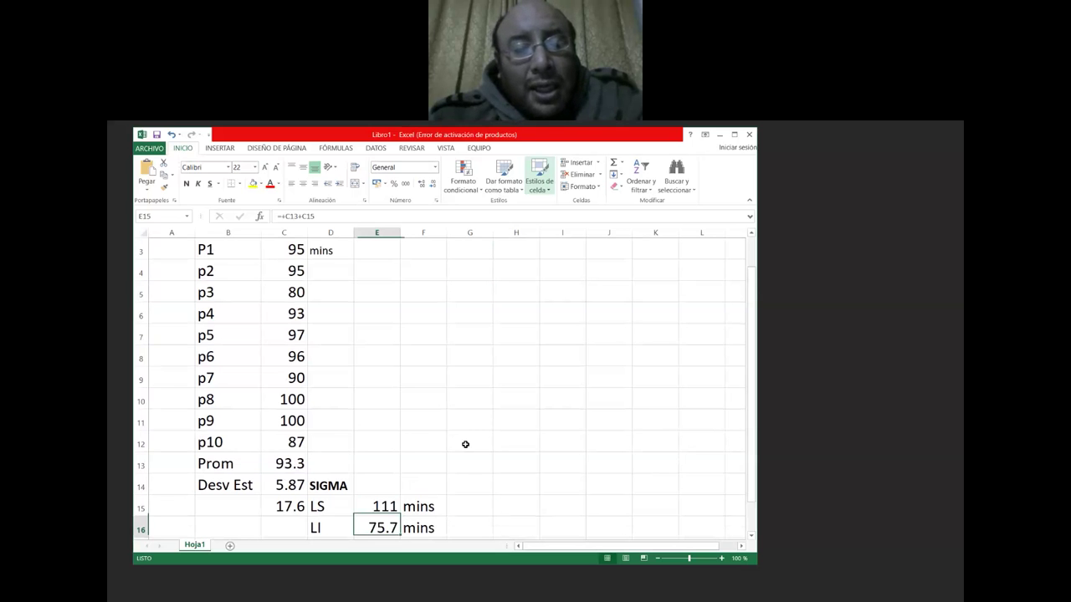
# Examine the upper limit LS against the lower limit LI, including their minute units
pyautogui.press('Up')
pyautogui.press('Left')
pyautogui.press('Right')
pyautogui.press('Right')
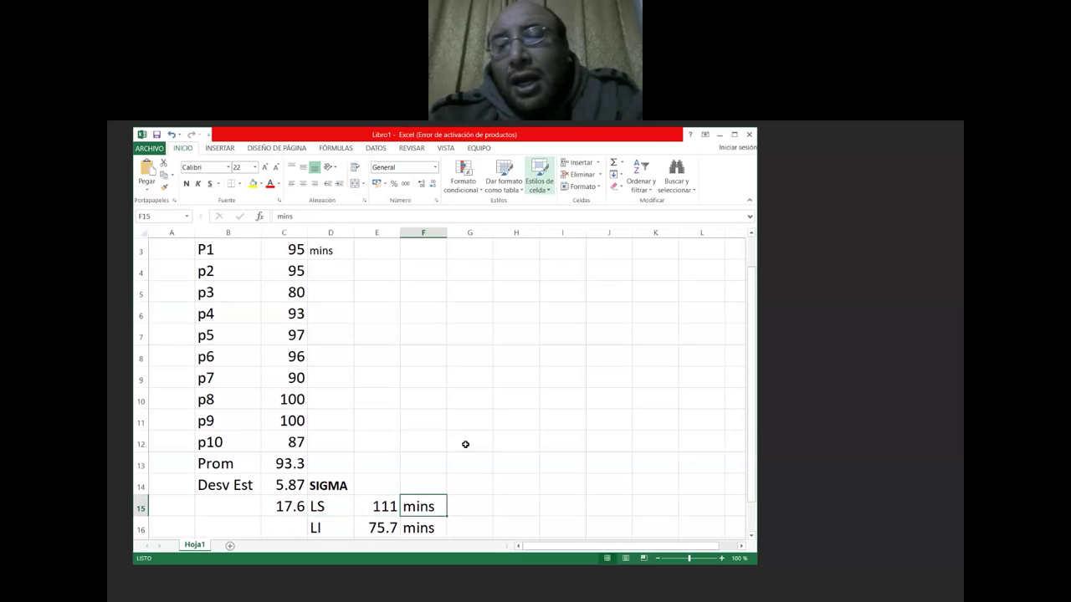
pyautogui.press('Down')
pyautogui.press('Up')
pyautogui.press('Left')
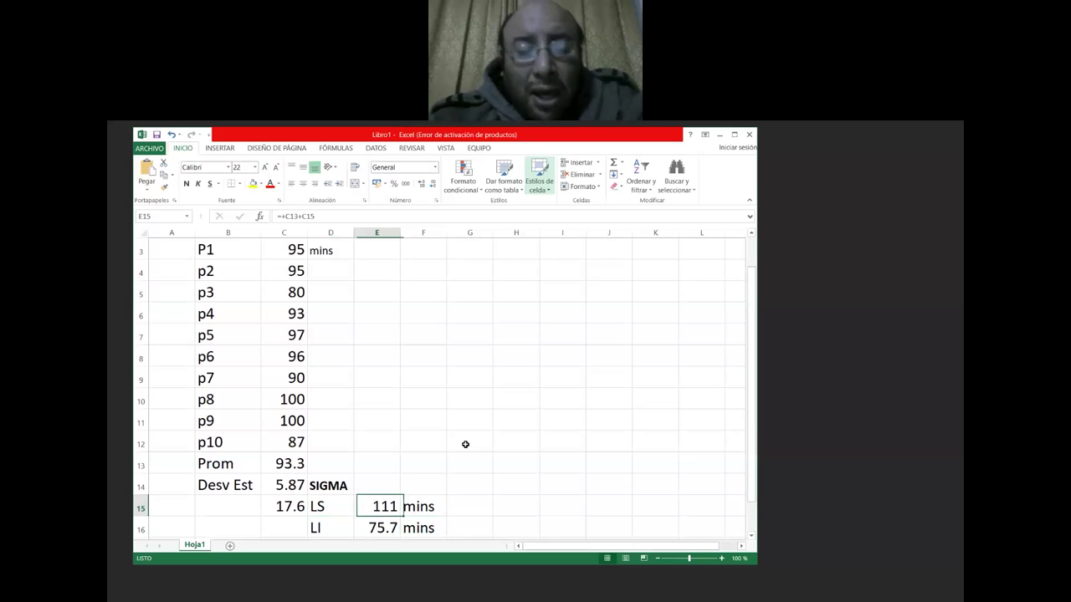
pyautogui.press('Left')
pyautogui.press('Right')
pyautogui.press('Down')
pyautogui.press('Up')
pyautogui.press('Right')
pyautogui.press('Right')
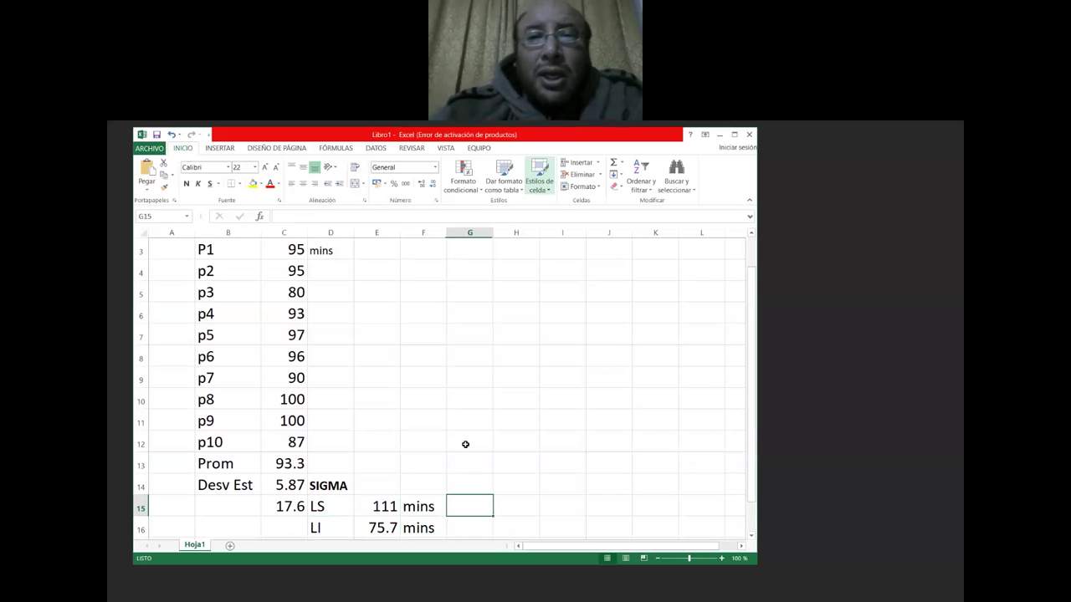